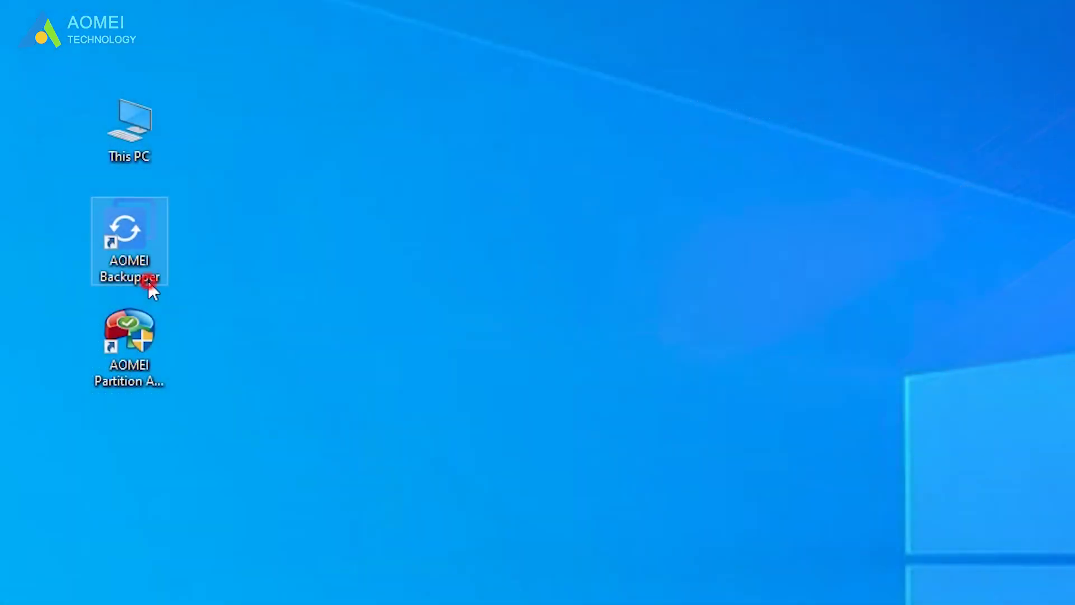
- Launch AOMEI Backupper, choose Windows PE for bootable media in Tools, then close the wizard
{"action": "double_click", "coordinate": [149, 283]}
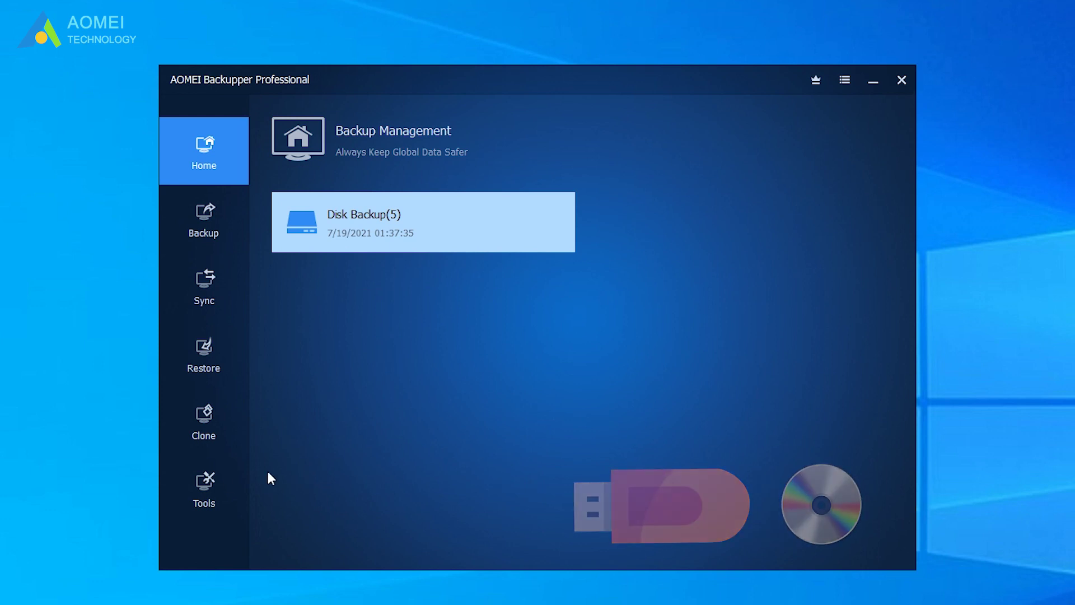
{"action": "left_click", "coordinate": [219, 481]}
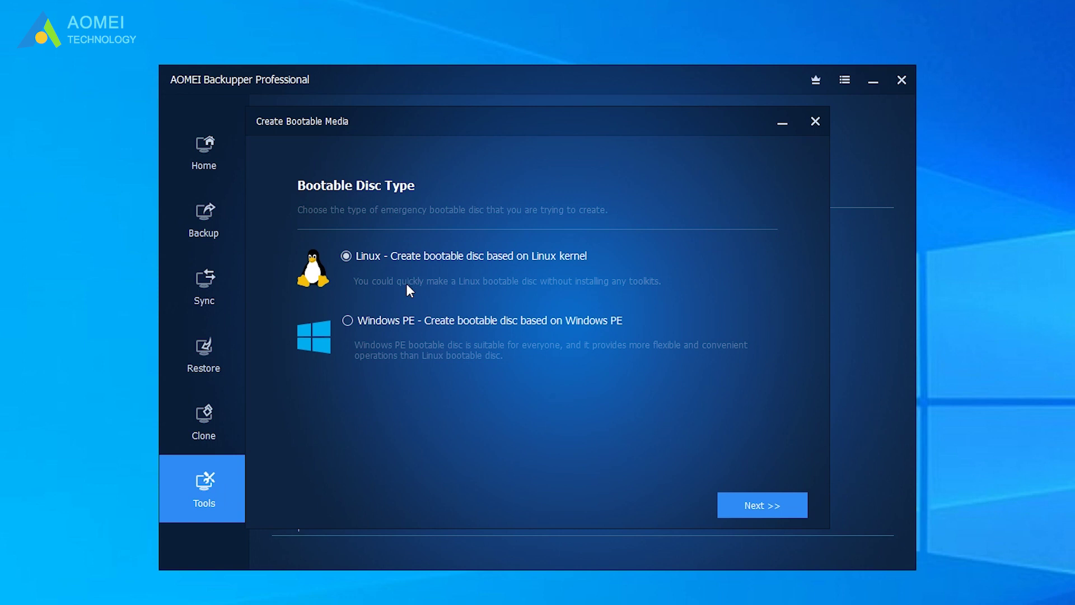
{"action": "left_click", "coordinate": [419, 317]}
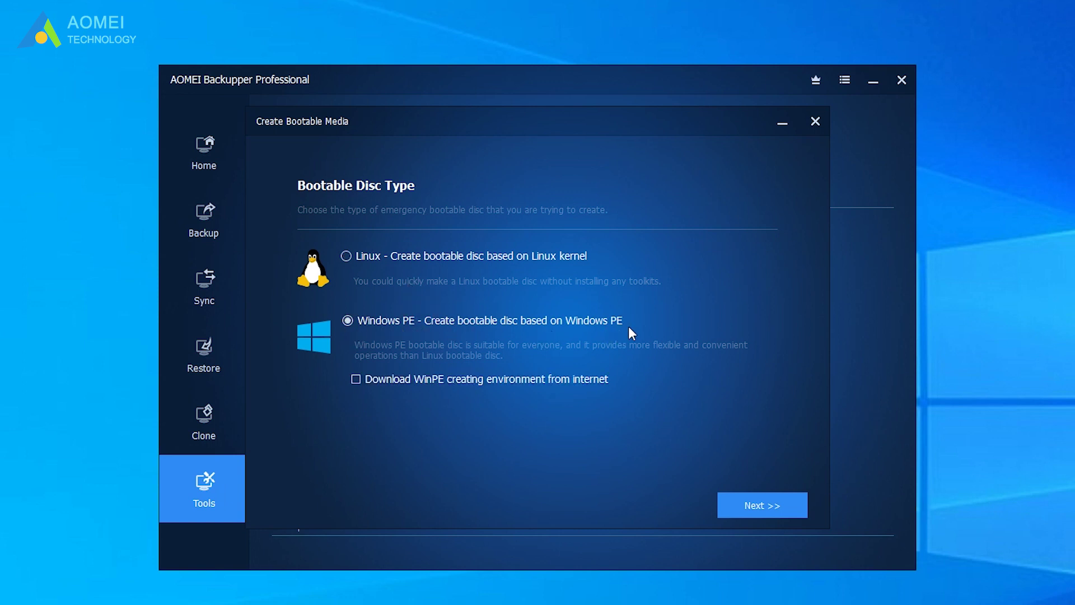
{"action": "key", "text": "Escape"}
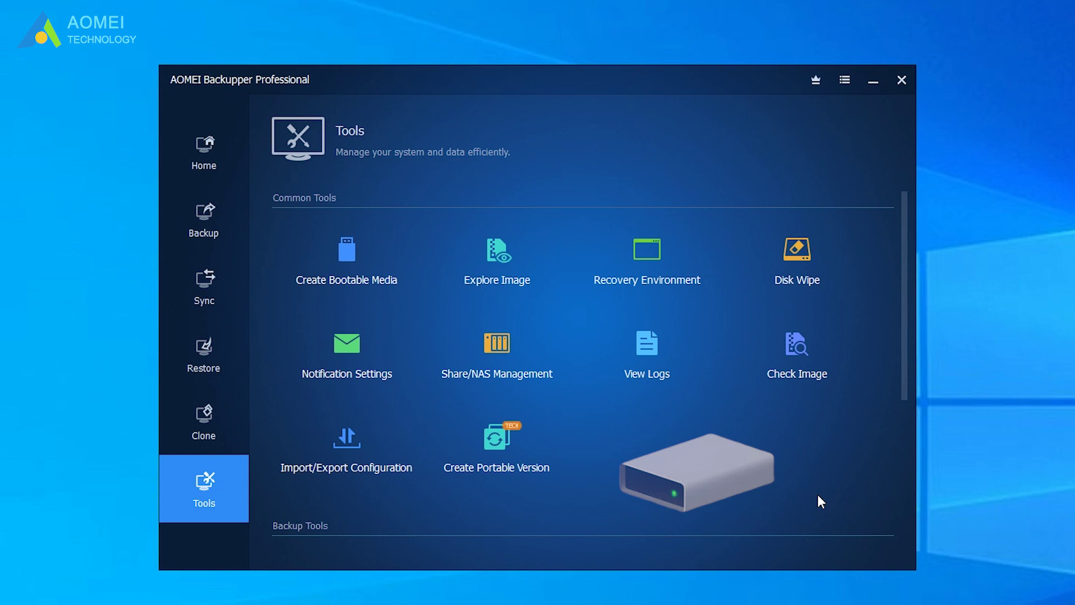
- Start a new Disk Backup task with Disk0 as the source disk
{"action": "left_click", "coordinate": [224, 247]}
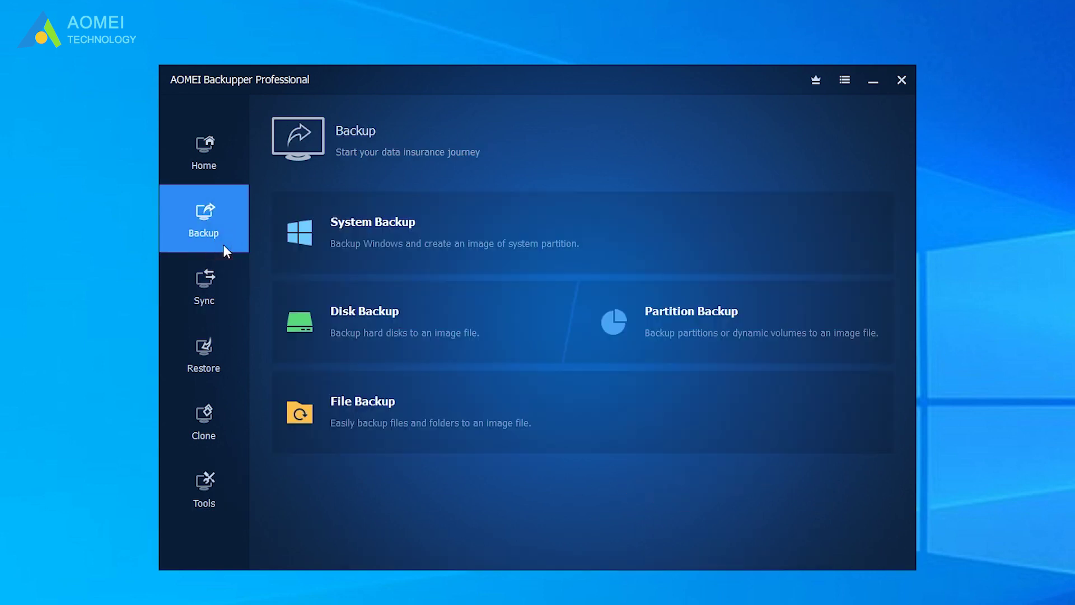
{"action": "left_click", "coordinate": [289, 335]}
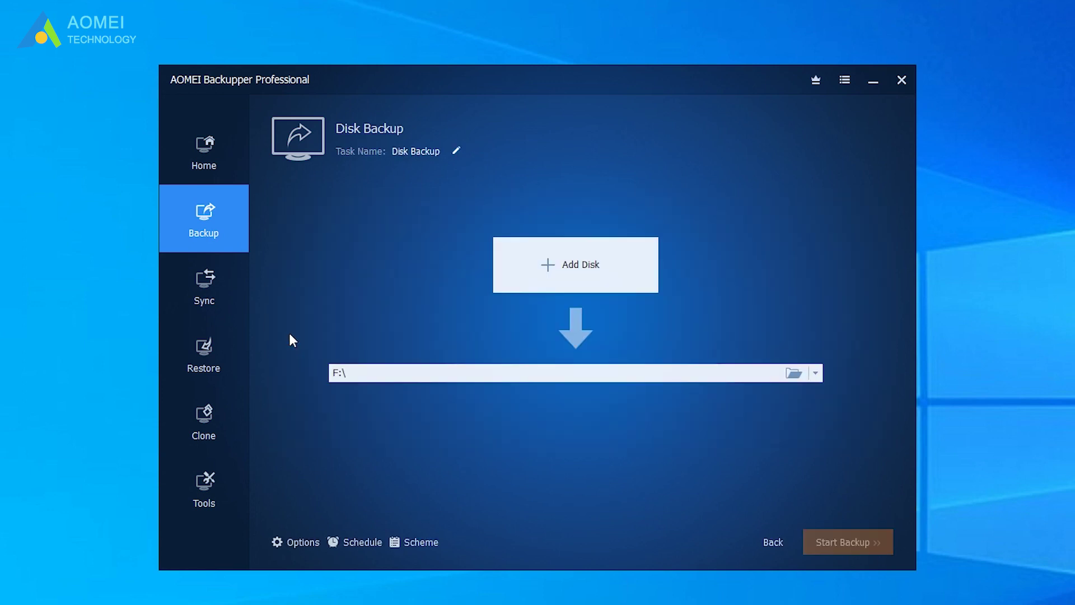
{"action": "left_click", "coordinate": [533, 271]}
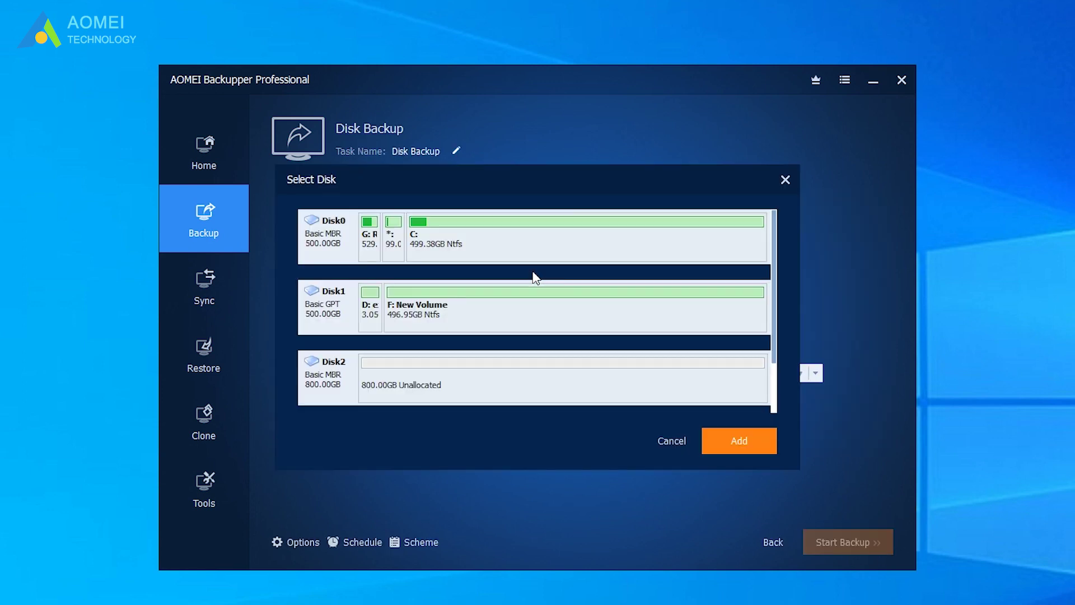
{"action": "left_click", "coordinate": [533, 250]}
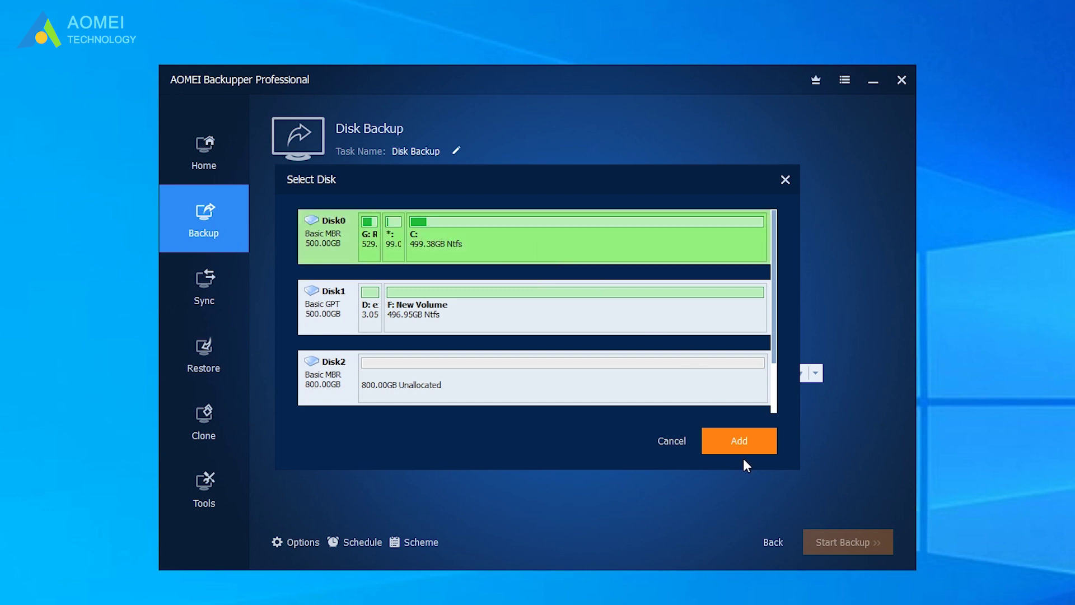
{"action": "left_click", "coordinate": [740, 442]}
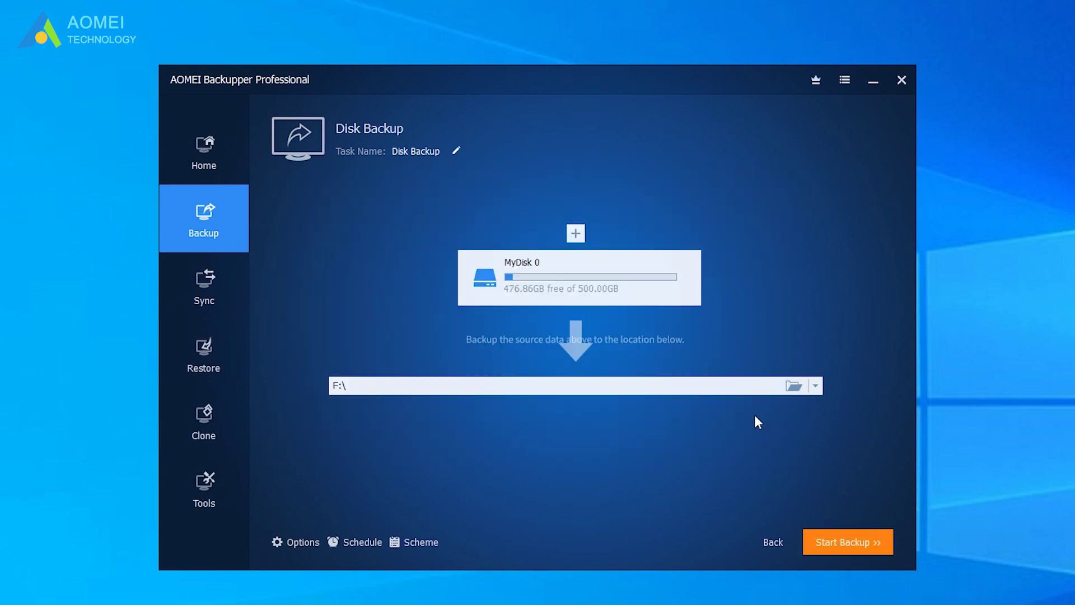
- Set the backup destination to the local New Volume (F:) drive
{"action": "left_click", "coordinate": [816, 386]}
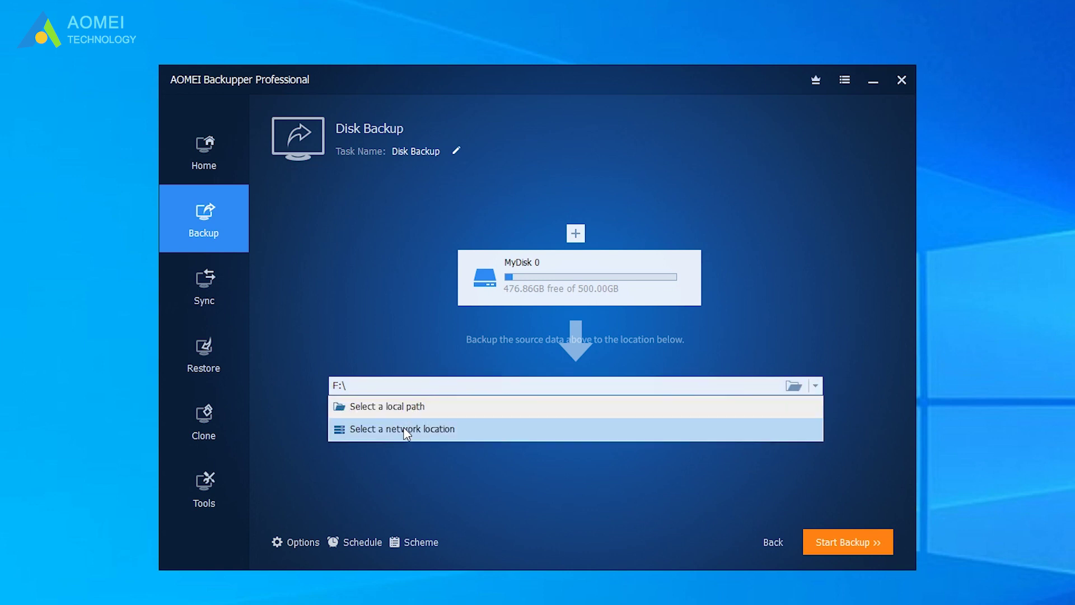
{"action": "left_click", "coordinate": [553, 409]}
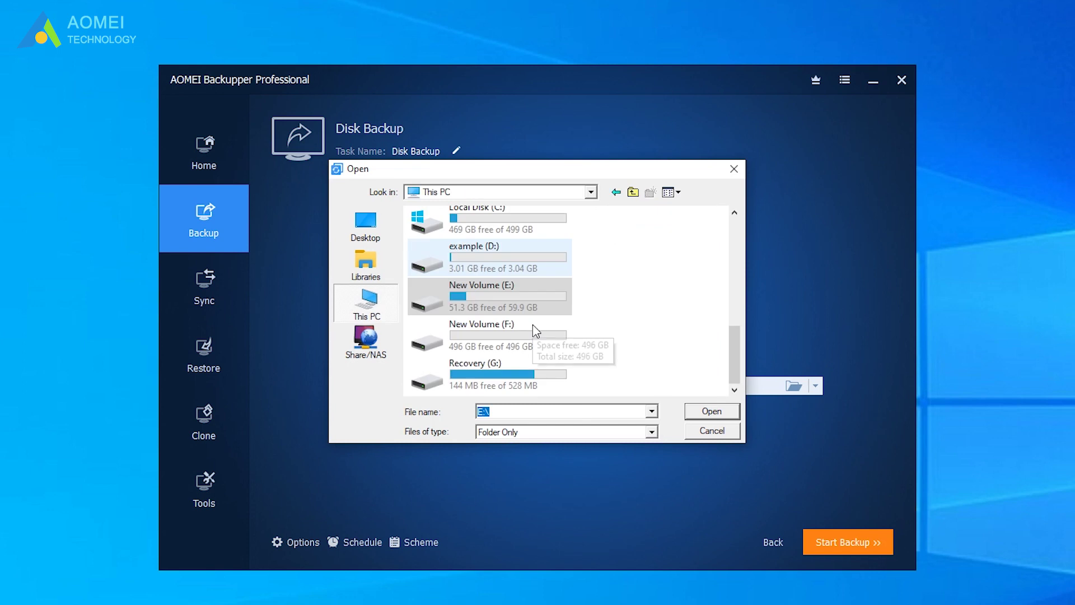
{"action": "left_click", "coordinate": [533, 339]}
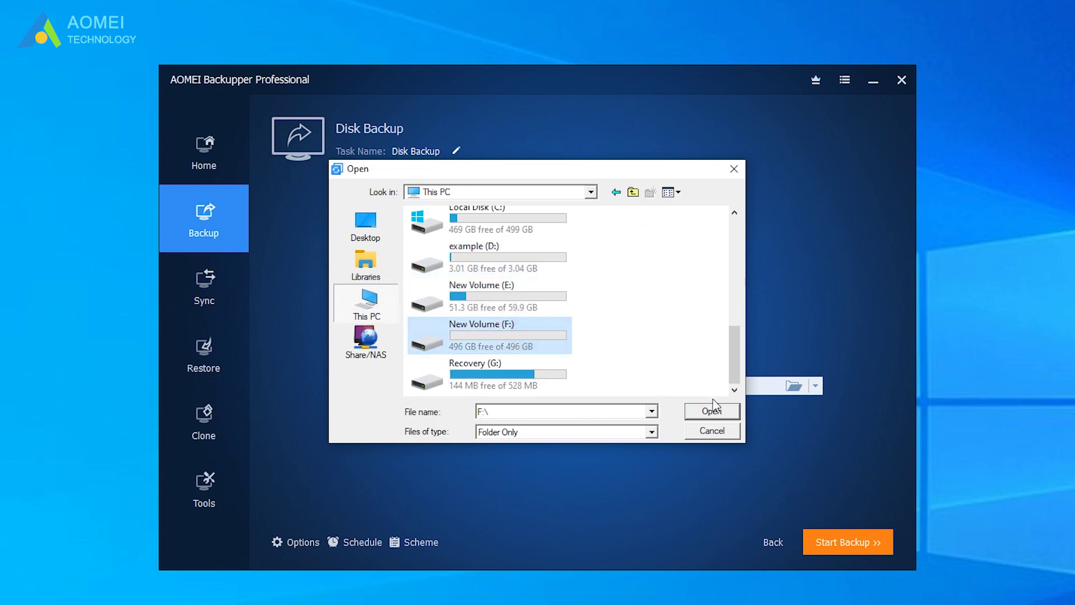
{"action": "left_click", "coordinate": [725, 412]}
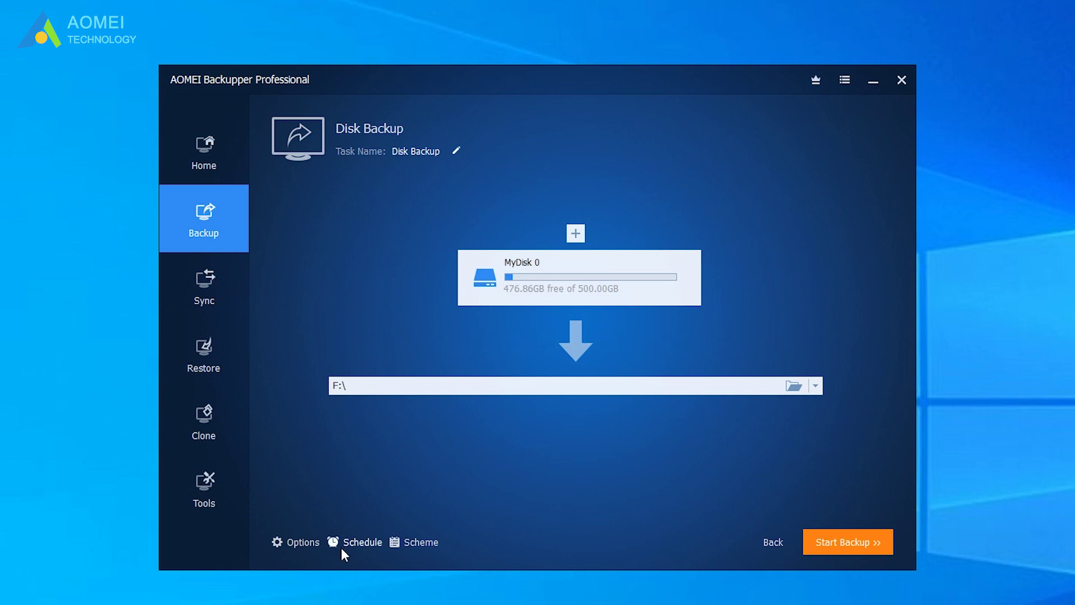
- Give the disk backup a Daily schedule
{"action": "left_click", "coordinate": [377, 545]}
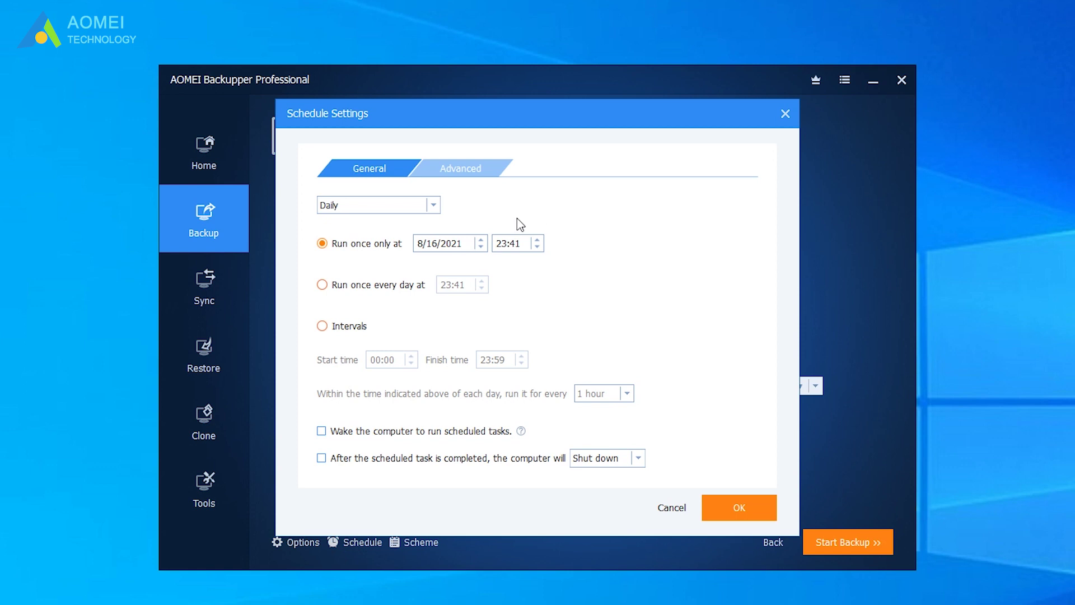
{"action": "left_click", "coordinate": [435, 205]}
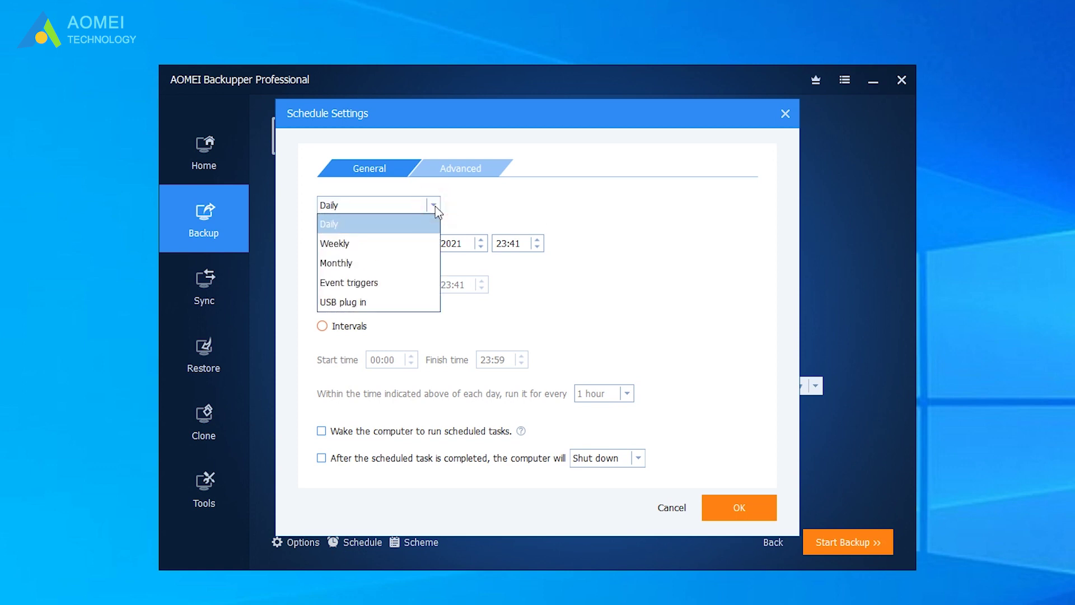
{"action": "left_click", "coordinate": [435, 206]}
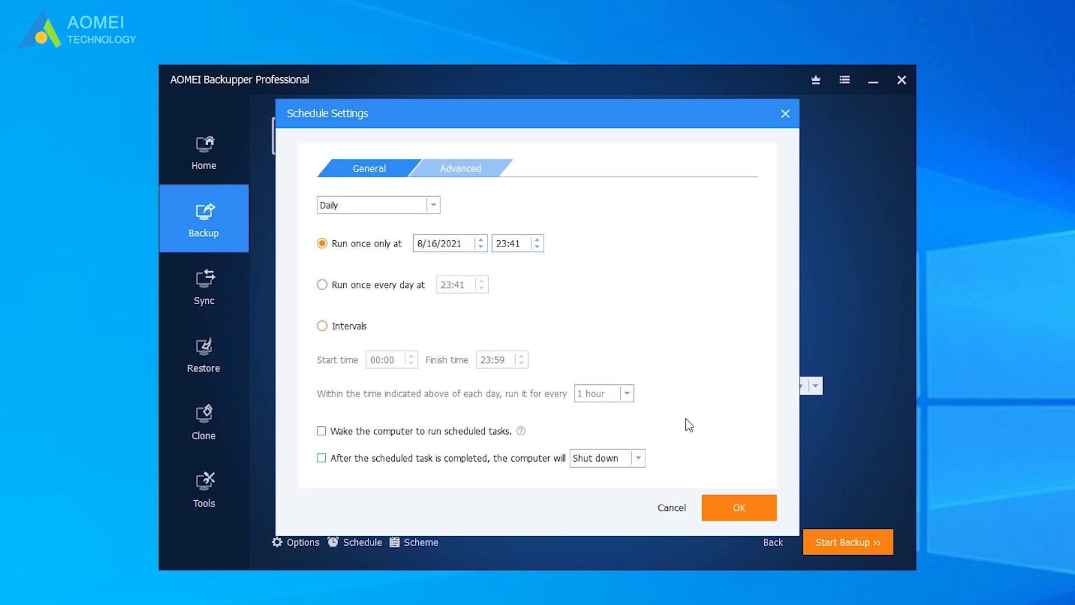
{"action": "left_click", "coordinate": [738, 518]}
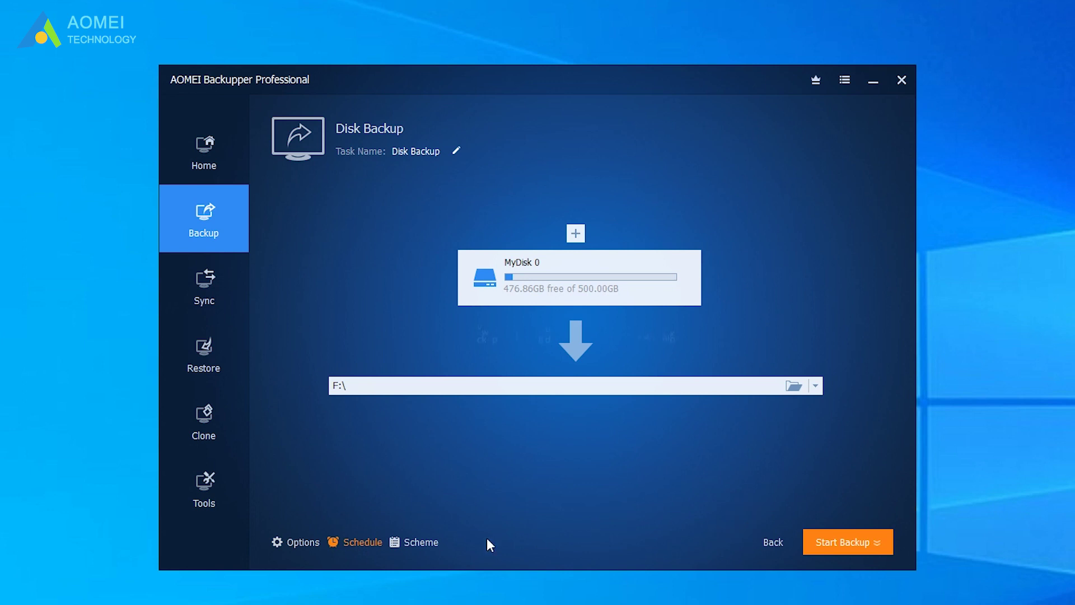
- Enable the differential backup scheme keeping 3 backups, then check the Start Backup options
{"action": "left_click", "coordinate": [435, 544]}
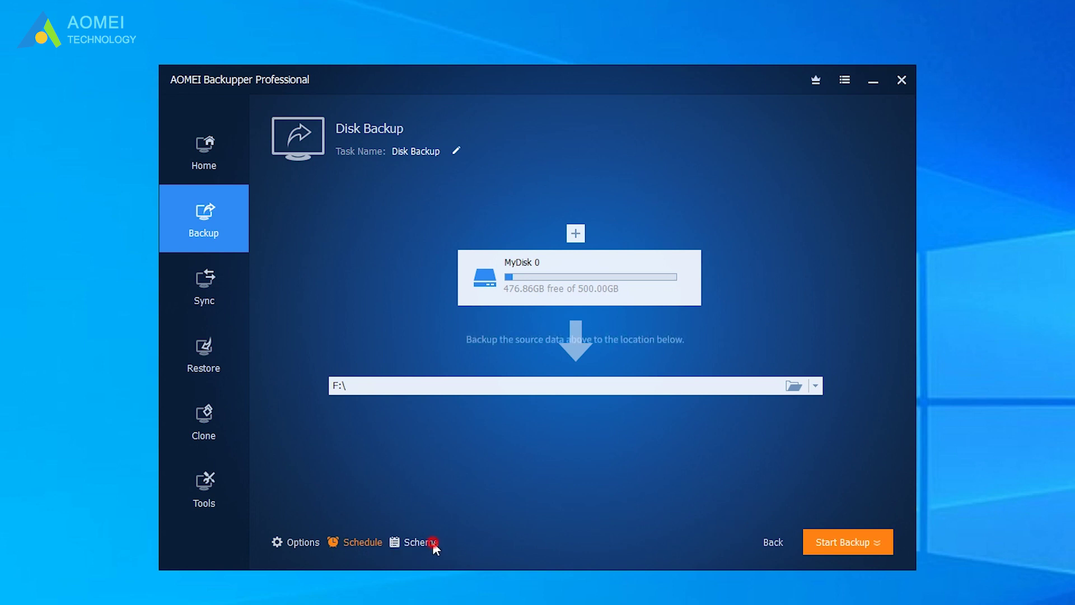
{"action": "left_click", "coordinate": [734, 188]}
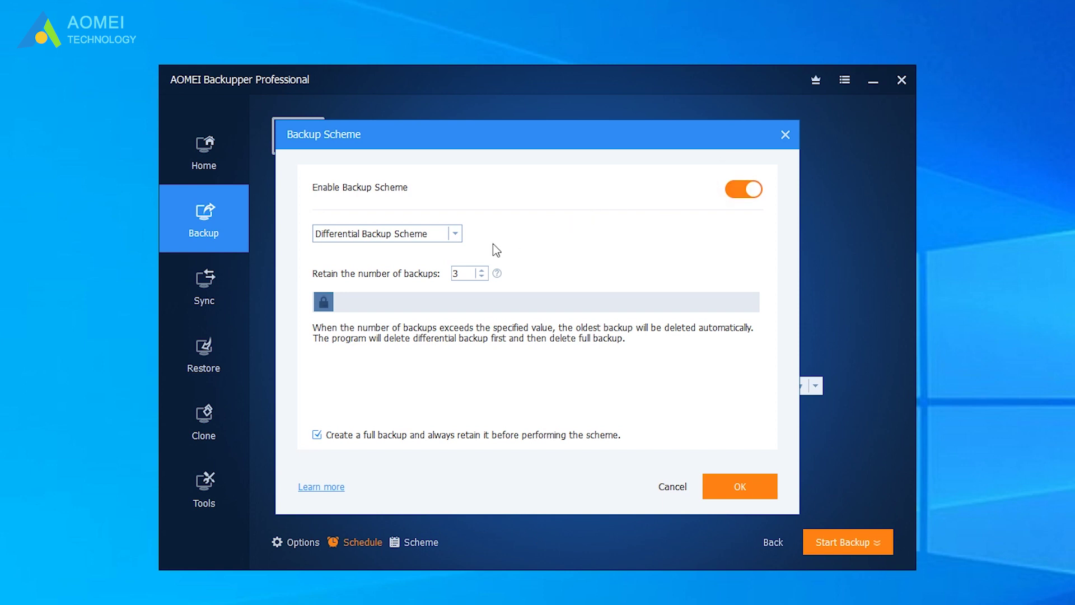
{"action": "left_click", "coordinate": [759, 492]}
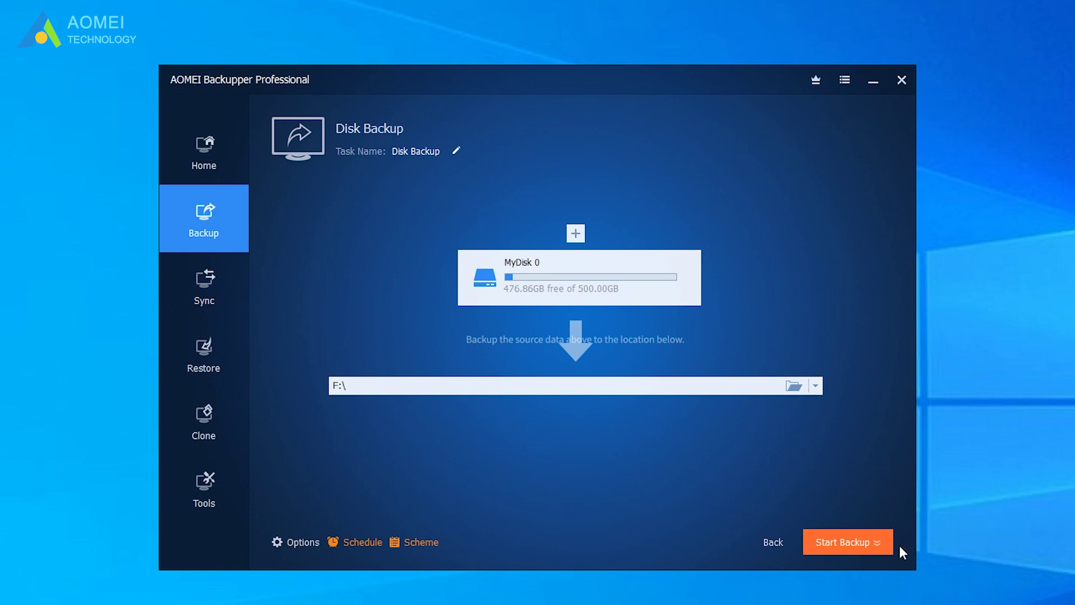
{"action": "left_click", "coordinate": [877, 546]}
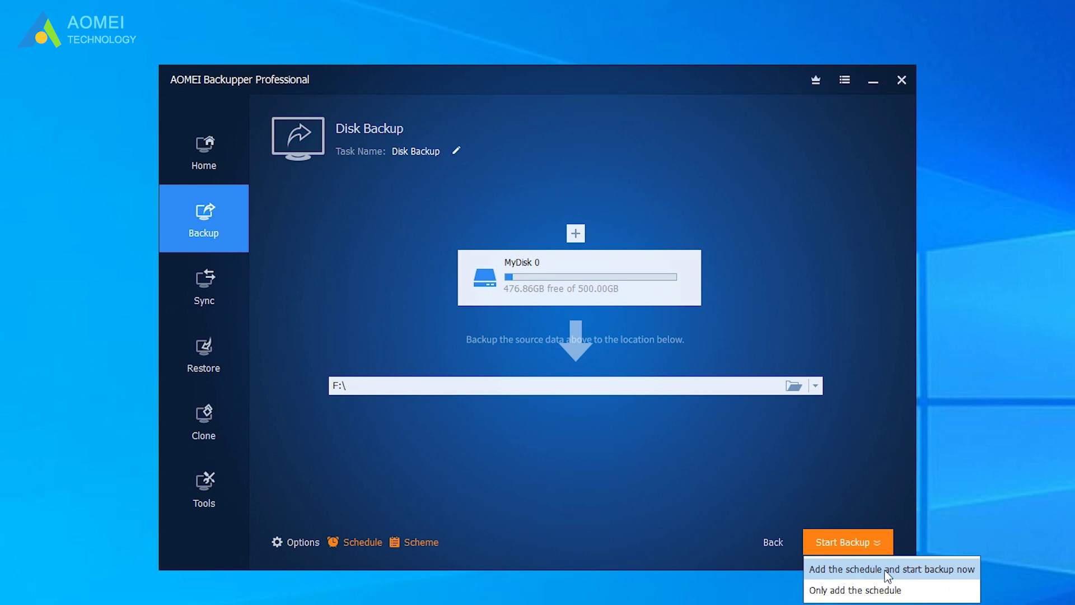
{"action": "left_click", "coordinate": [853, 470]}
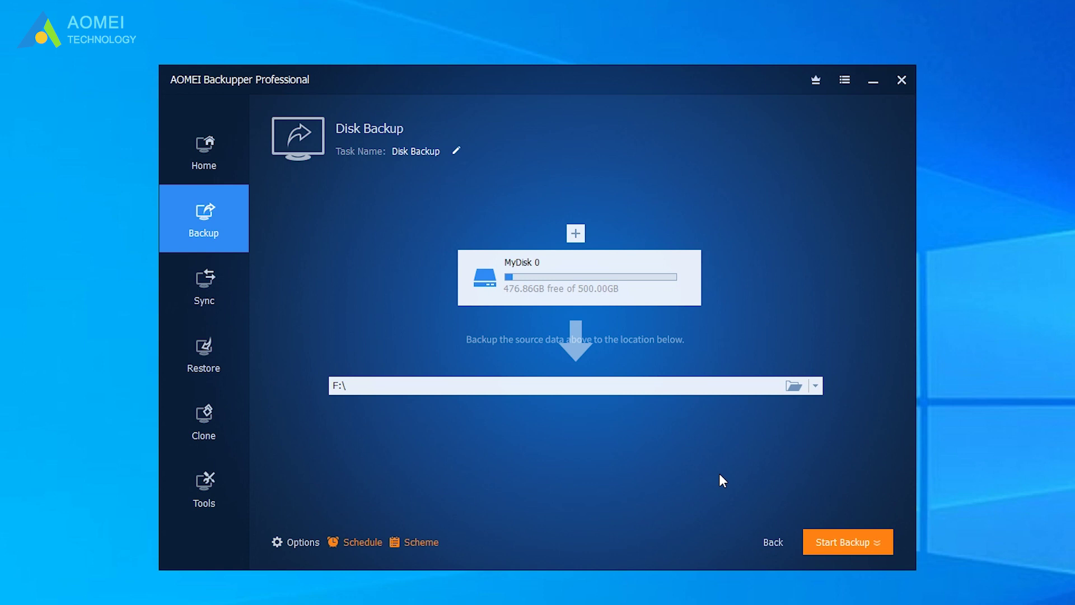
- Go to Restore, then Clone to show System, Disk and Partition Clone
{"action": "left_click", "coordinate": [218, 372]}
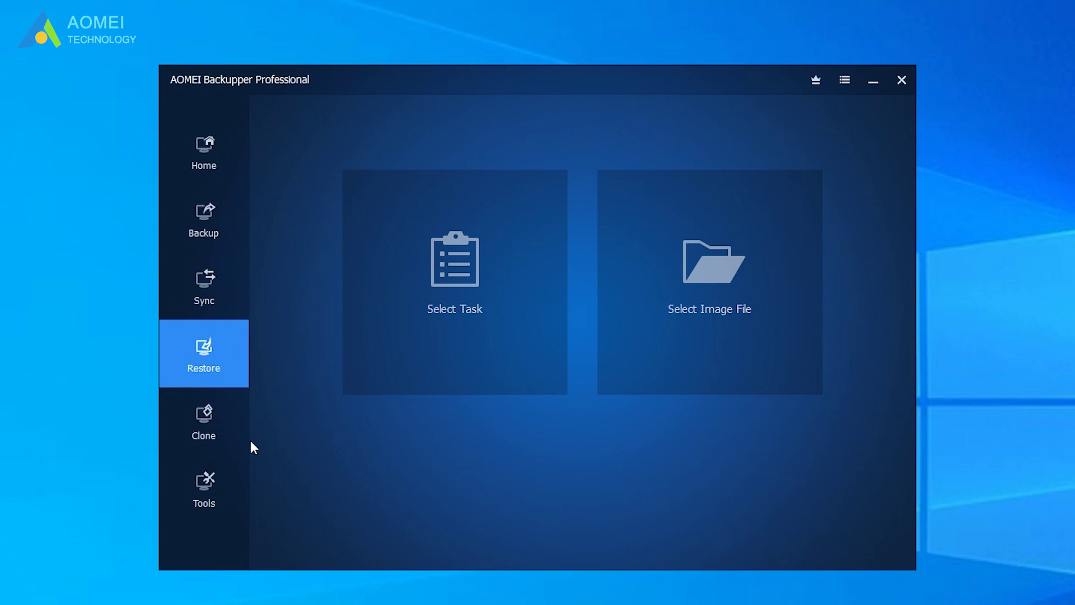
{"action": "left_click", "coordinate": [234, 440]}
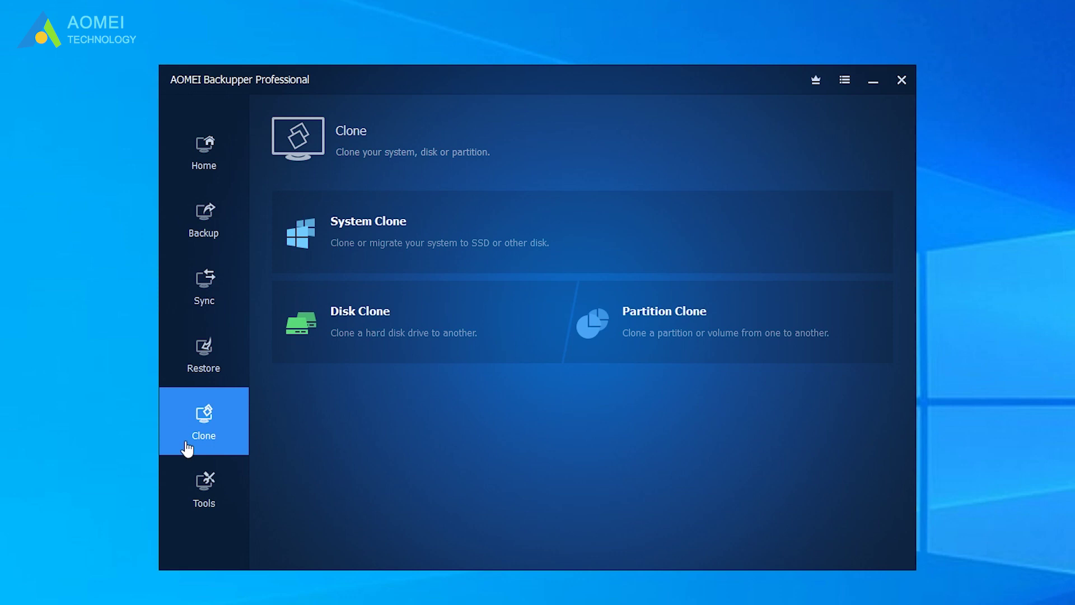
- Clone Disk0 to Disk1, accepting the overwrite and copying partitions without resizing
{"action": "left_click", "coordinate": [345, 333]}
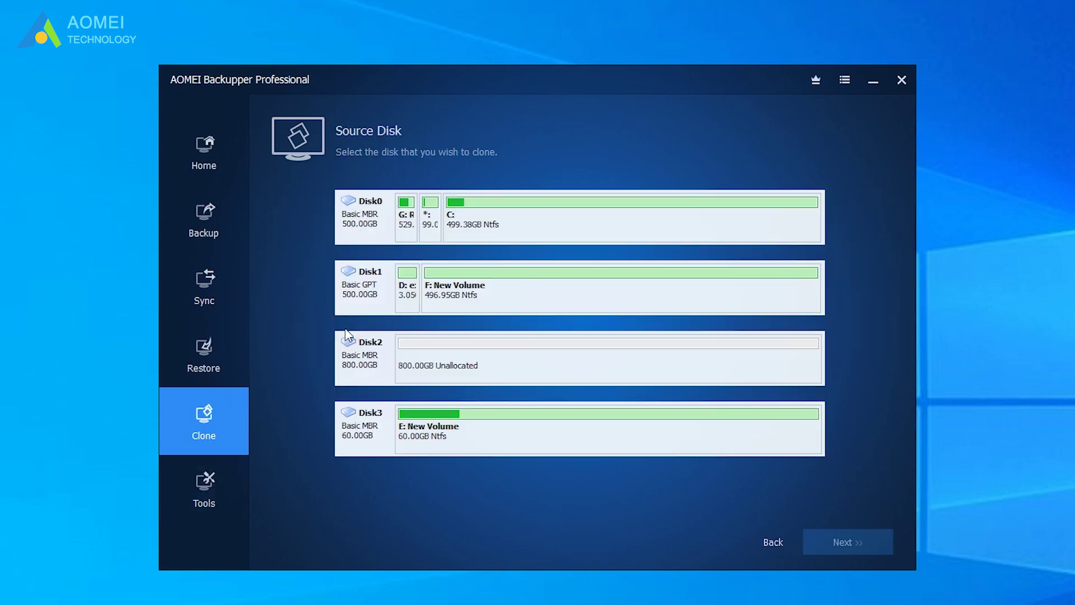
{"action": "left_click", "coordinate": [553, 223]}
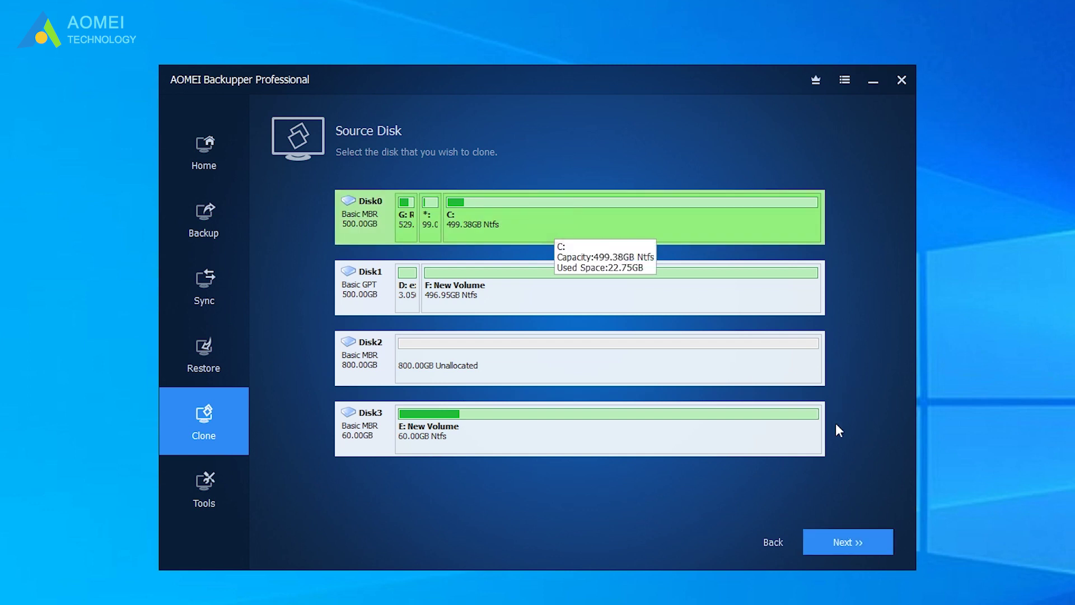
{"action": "left_click", "coordinate": [847, 542]}
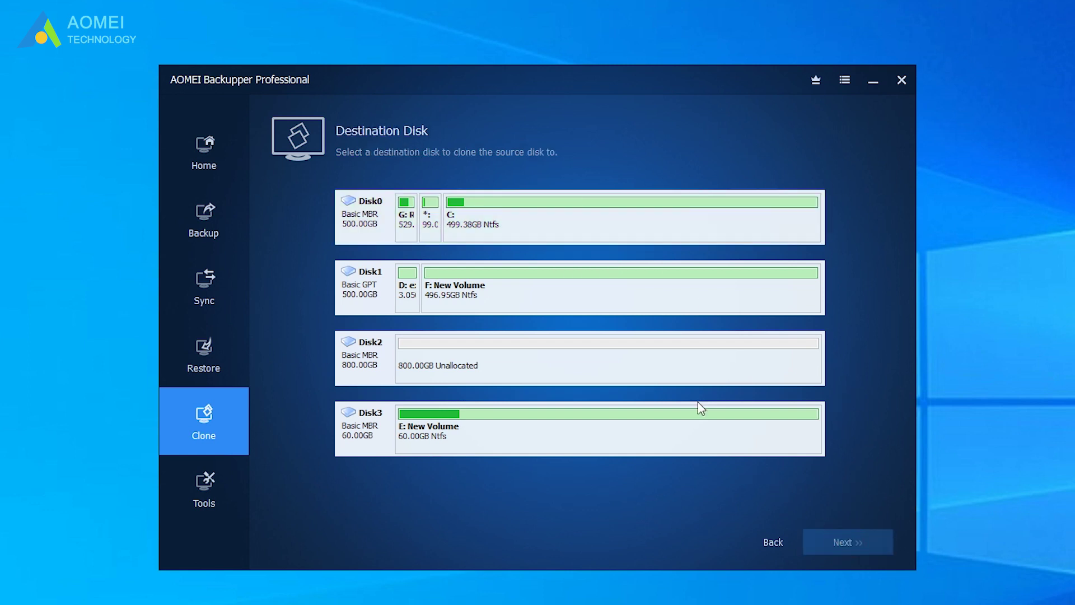
{"action": "left_click", "coordinate": [659, 302]}
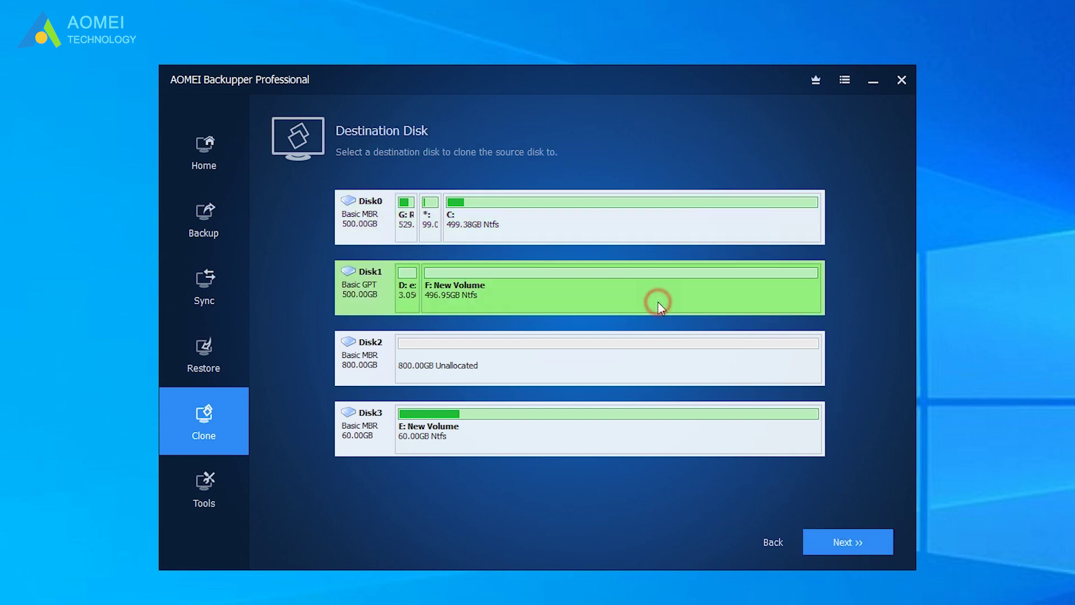
{"action": "left_click", "coordinate": [846, 548]}
{"action": "left_click", "coordinate": [695, 384]}
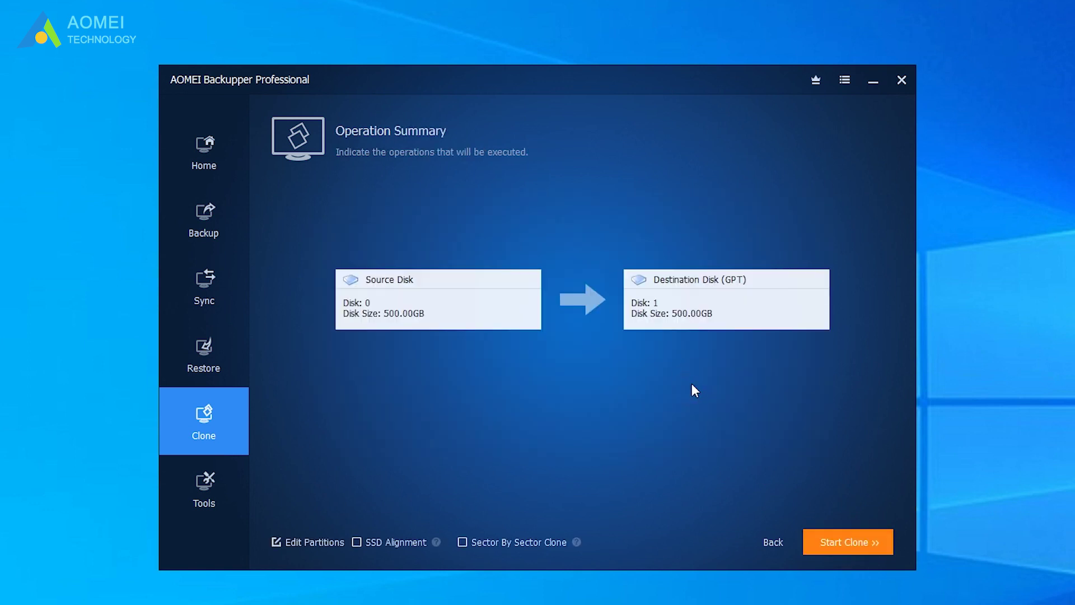
{"action": "left_click", "coordinate": [332, 547]}
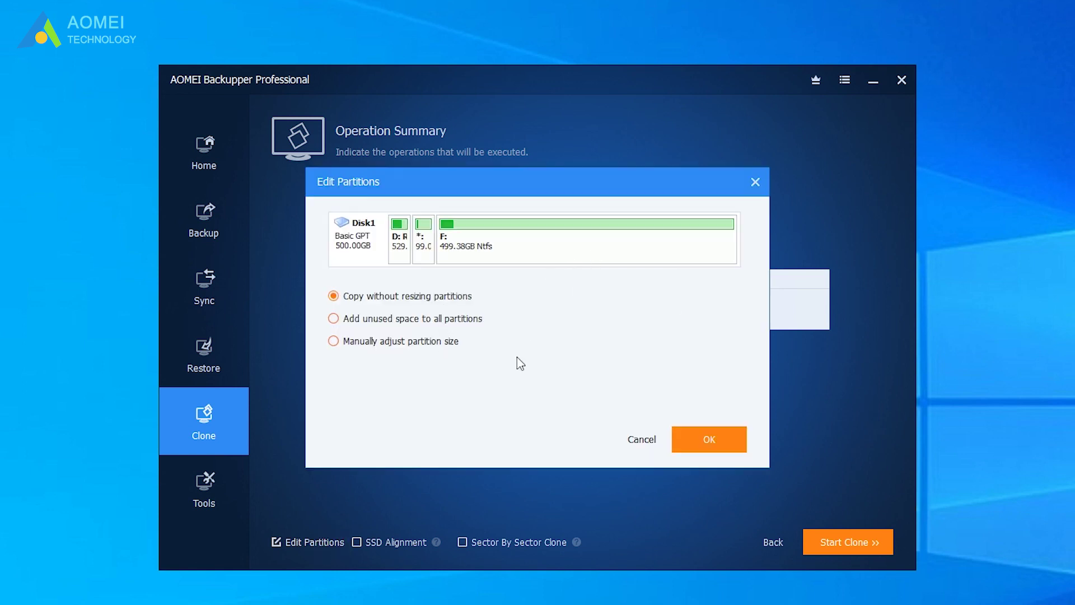
{"action": "left_click", "coordinate": [692, 447]}
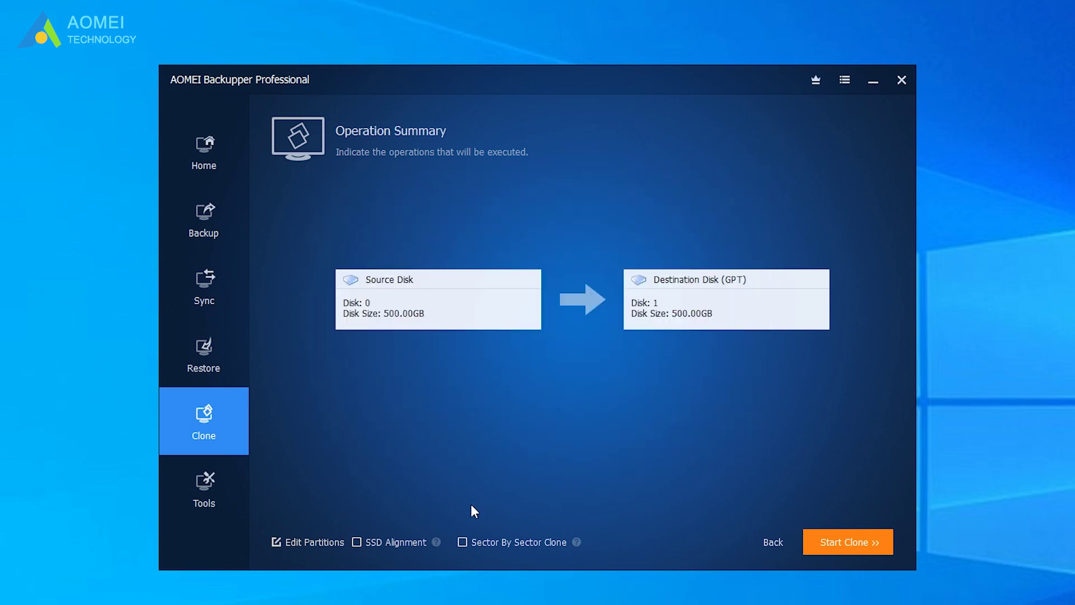